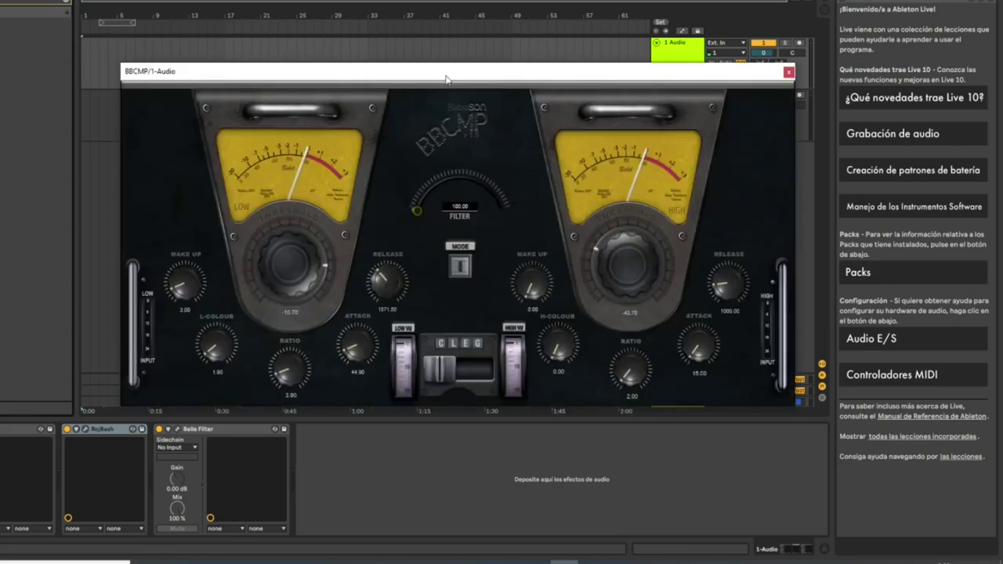
{"action": "left_click_drag", "start_coordinate": [447, 82], "coordinate": [413, 92]}
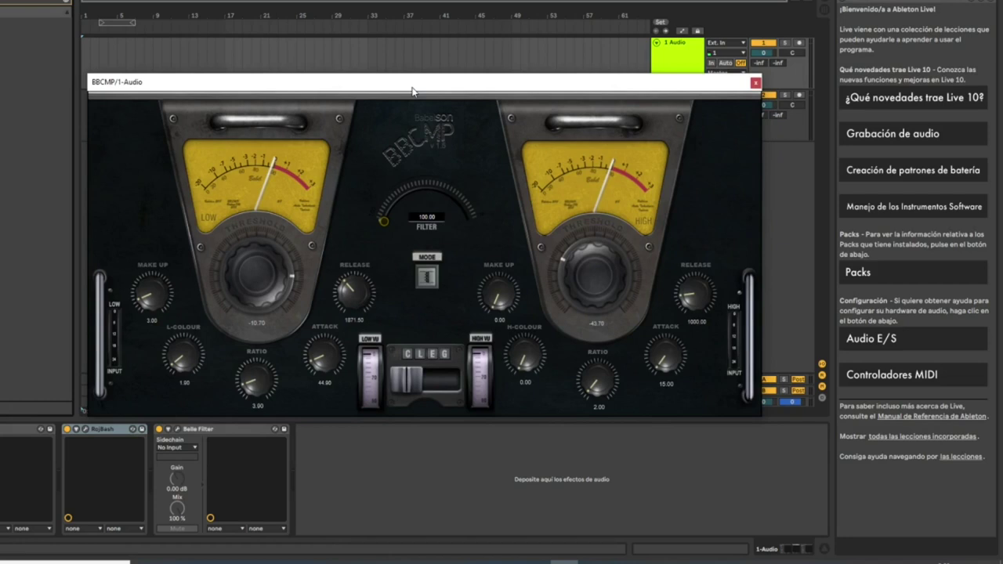
{"action": "left_click_drag", "start_coordinate": [413, 92], "coordinate": [459, 24]}
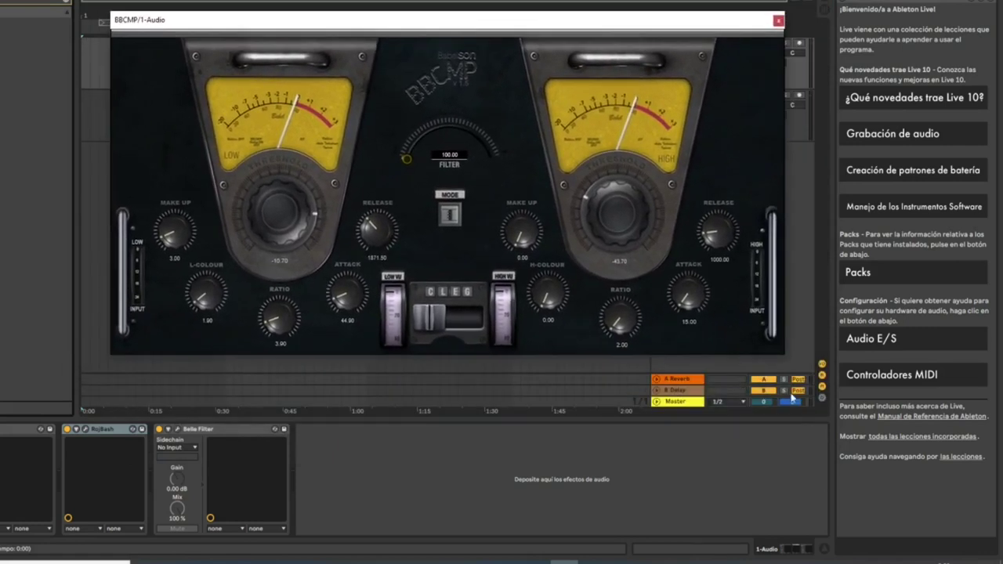
{"action": "left_click_drag", "start_coordinate": [386, 24], "coordinate": [415, 48]}
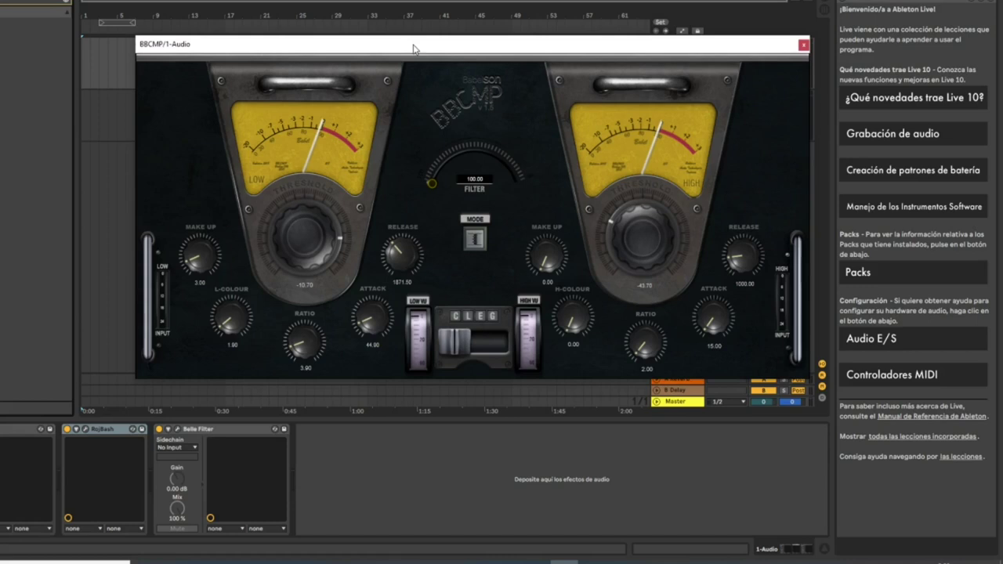
{"action": "left_click_drag", "start_coordinate": [413, 50], "coordinate": [391, 51]}
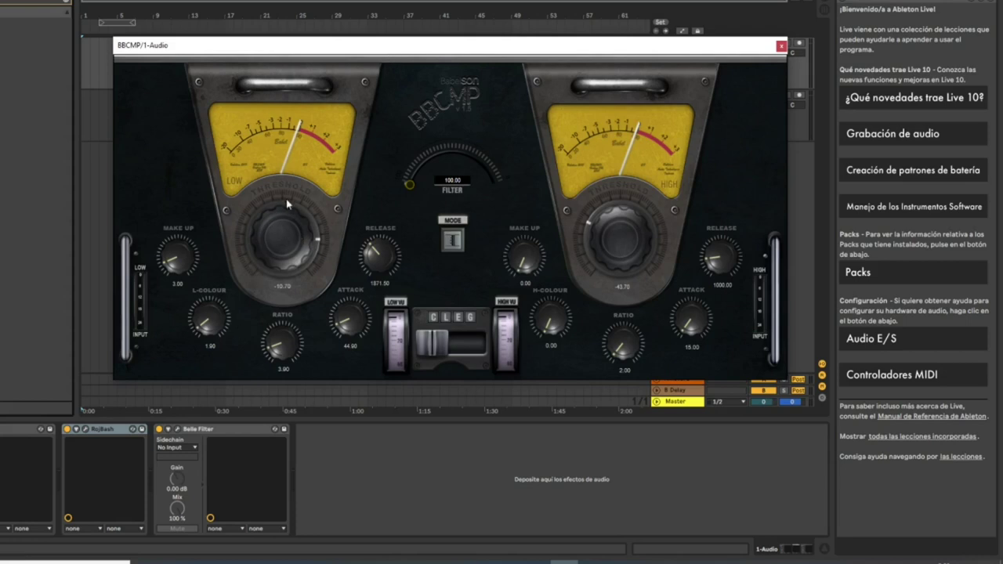
- Set the BBCMP low-band threshold to -40.70 and raise the high-band threshold to about -23
{"action": "left_click_drag", "start_coordinate": [292, 232], "coordinate": [285, 254]}
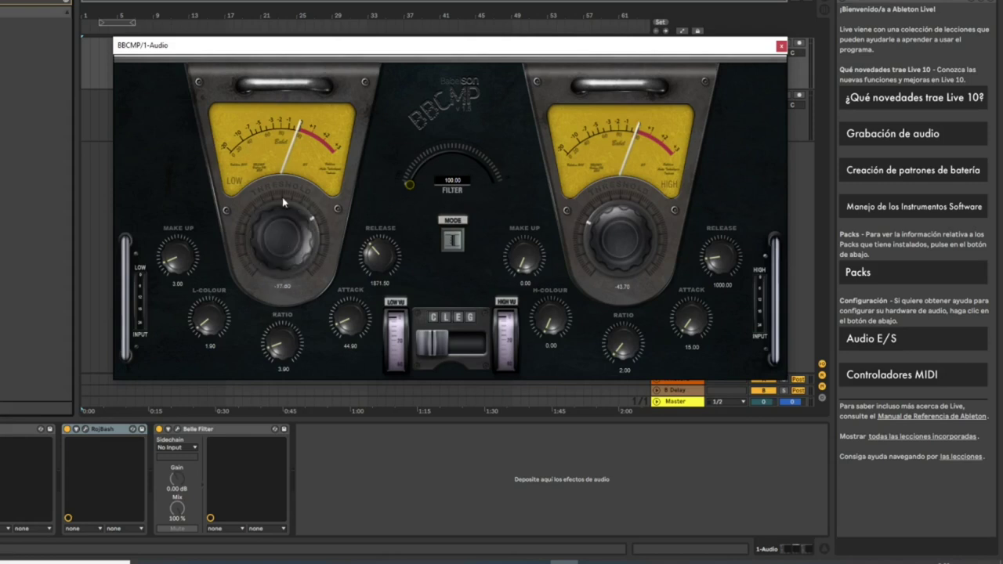
{"action": "left_click_drag", "start_coordinate": [289, 227], "coordinate": [270, 286]}
{"action": "left_click_drag", "start_coordinate": [678, 242], "coordinate": [611, 243]}
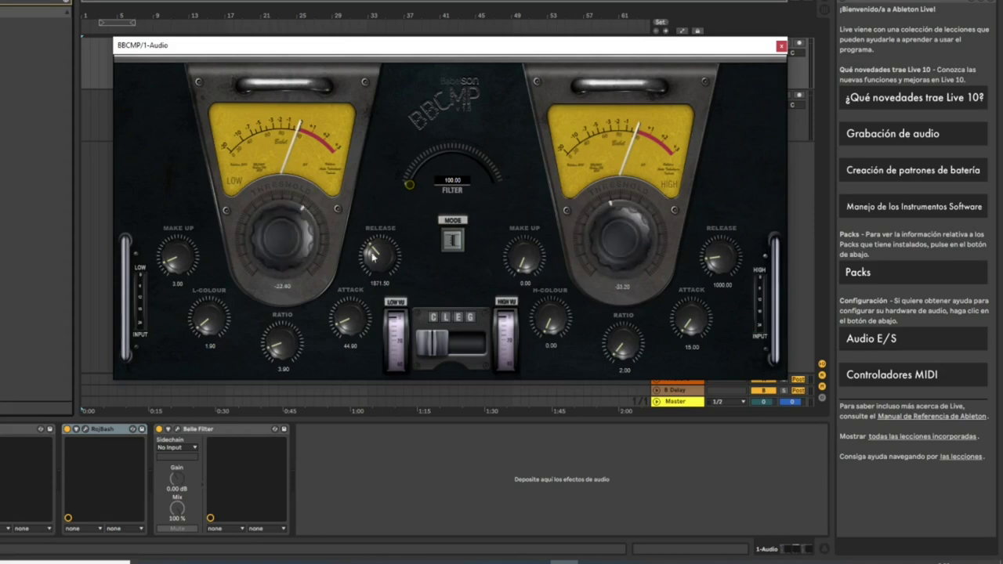
{"action": "left_click_drag", "start_coordinate": [290, 238], "coordinate": [283, 259]}
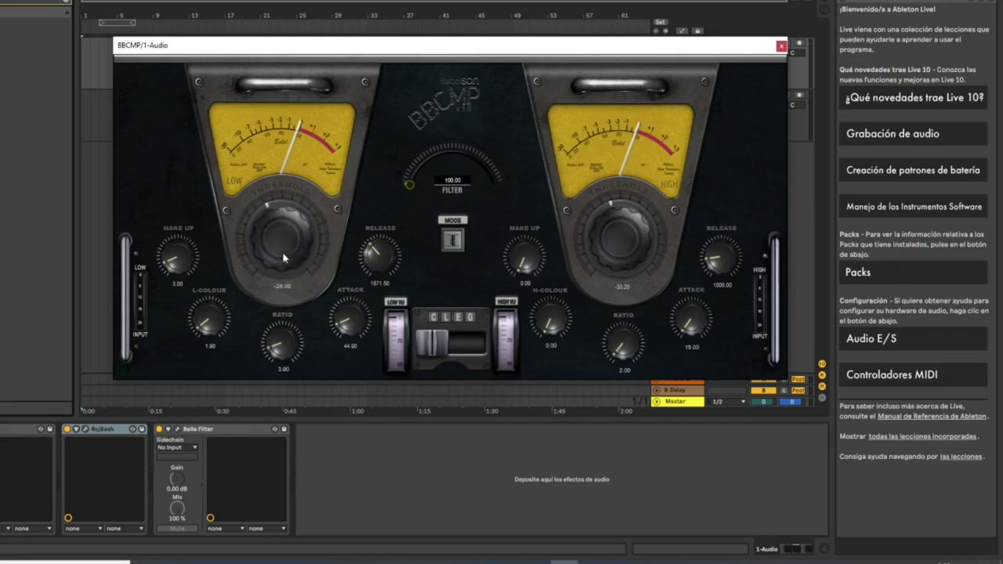
{"action": "left_click_drag", "start_coordinate": [286, 214], "coordinate": [284, 282]}
{"action": "left_click_drag", "start_coordinate": [597, 225], "coordinate": [611, 223]}
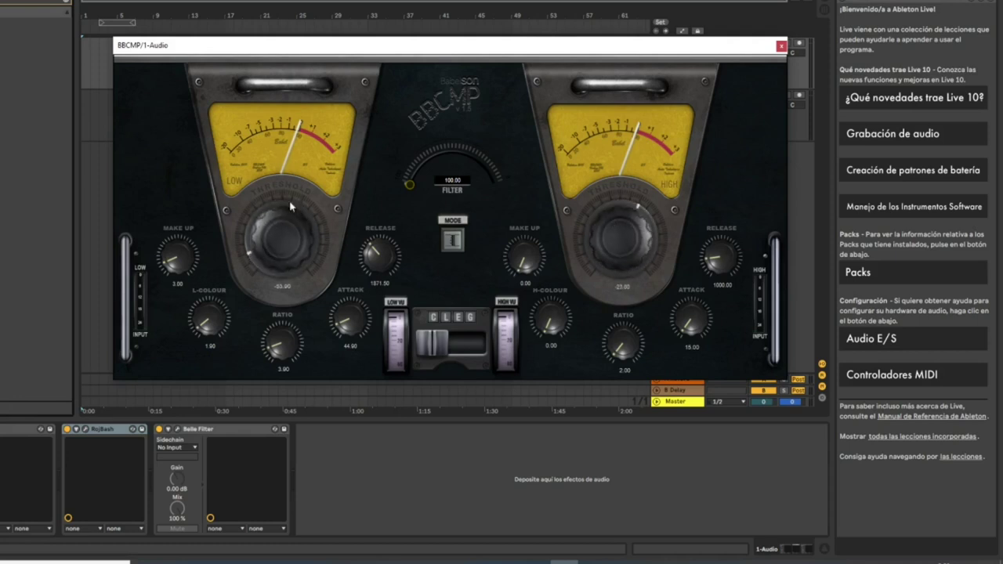
{"action": "mouse_move", "coordinate": [275, 273]}
{"action": "left_mouse_down"}
{"action": "mouse_move", "coordinate": [286, 211]}
{"action": "mouse_move", "coordinate": [285, 259]}
{"action": "left_mouse_up"}
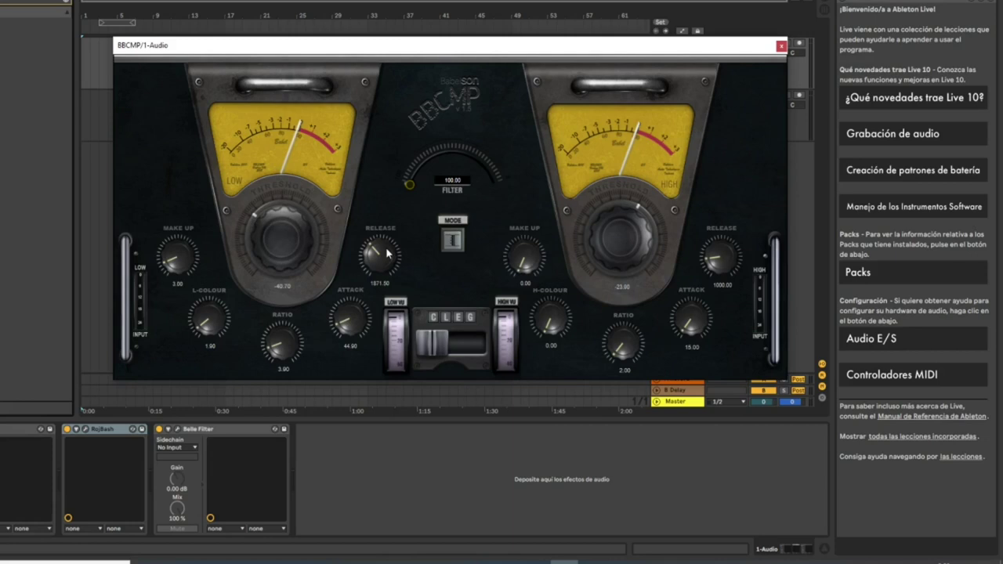
- Set L-Colour to 5.80, high-band make-up to 5.40, H-Colour to 2.00, high-band ratio to 7.22 and attack to 28.46, and choose processing mode E
{"action": "mouse_move", "coordinate": [206, 327]}
{"action": "left_mouse_down"}
{"action": "mouse_move", "coordinate": [207, 285]}
{"action": "mouse_move", "coordinate": [206, 335]}
{"action": "left_mouse_up"}
{"action": "left_click_drag", "start_coordinate": [523, 260], "coordinate": [523, 247]}
{"action": "mouse_move", "coordinate": [556, 312]}
{"action": "left_mouse_down"}
{"action": "mouse_move", "coordinate": [557, 275]}
{"action": "mouse_move", "coordinate": [558, 298]}
{"action": "left_mouse_up"}
{"action": "left_click_drag", "start_coordinate": [616, 355], "coordinate": [619, 324]}
{"action": "left_click_drag", "start_coordinate": [701, 333], "coordinate": [690, 313]}
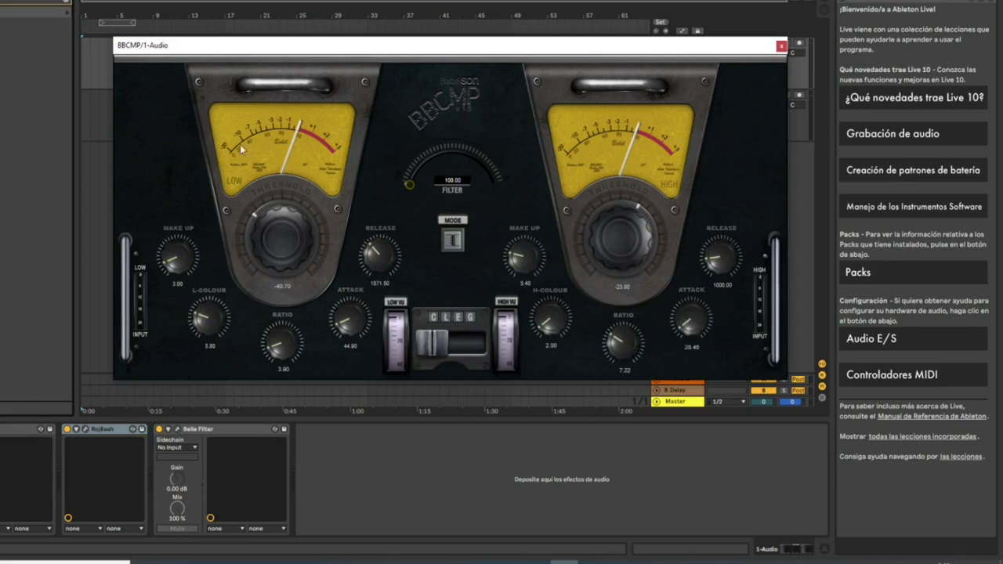
{"action": "left_click_drag", "start_coordinate": [437, 344], "coordinate": [459, 346]}
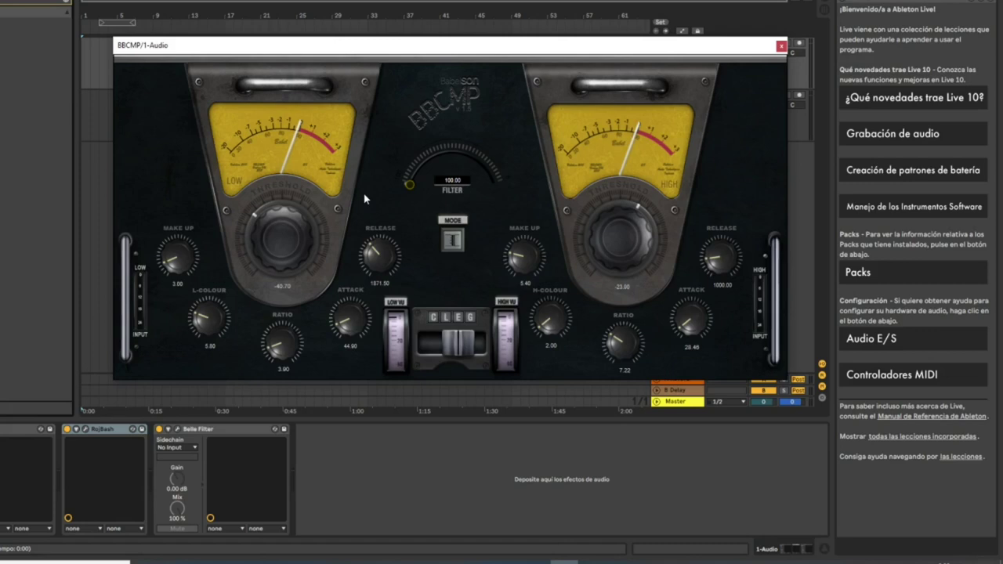
- Try sweeping the BBCMP crossover filter frequency through its range
{"action": "mouse_move", "coordinate": [317, 47]}
{"action": "left_mouse_down"}
{"action": "mouse_move", "coordinate": [279, 50]}
{"action": "mouse_move", "coordinate": [300, 40]}
{"action": "left_mouse_up"}
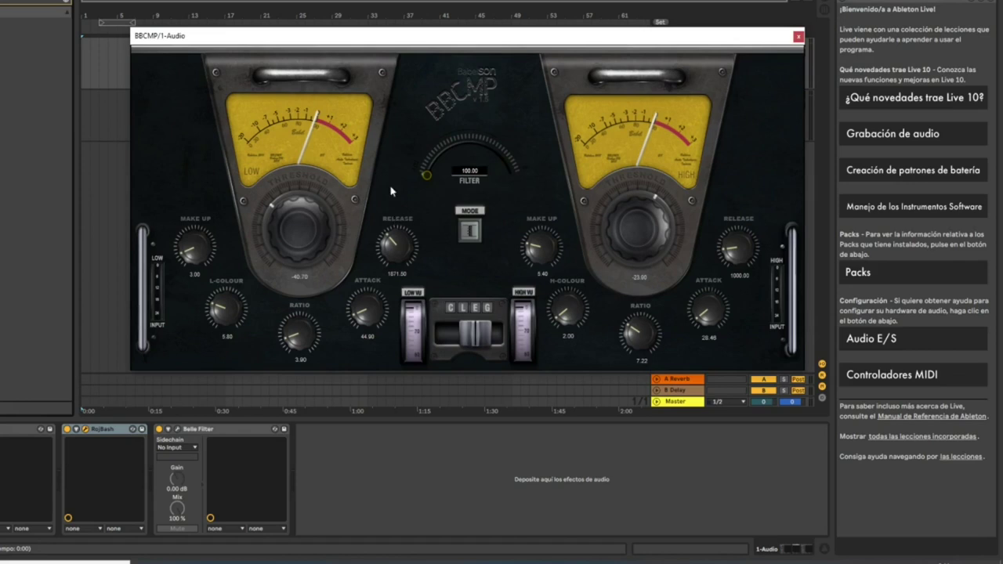
{"action": "left_click_drag", "start_coordinate": [425, 173], "coordinate": [415, 208]}
{"action": "left_click_drag", "start_coordinate": [427, 174], "coordinate": [517, 304]}
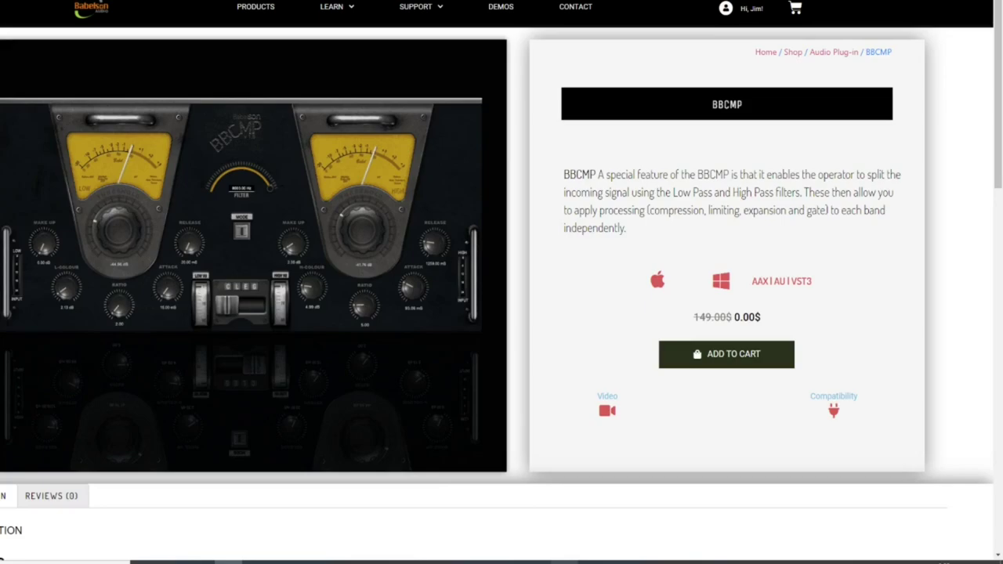
- Switch back to Ableton Live, open the RojBash plug-in on track 1-Audio, raise its rate and set its depth to 46.50
{"action": "left_click", "coordinate": [542, 559]}
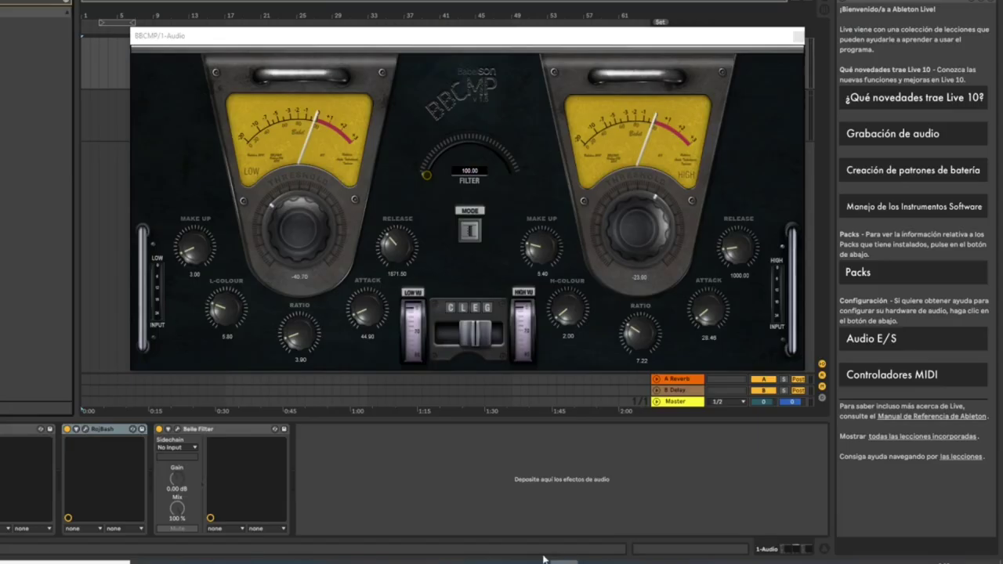
{"action": "left_click", "coordinate": [85, 430]}
{"action": "left_click_drag", "start_coordinate": [245, 235], "coordinate": [260, 174]}
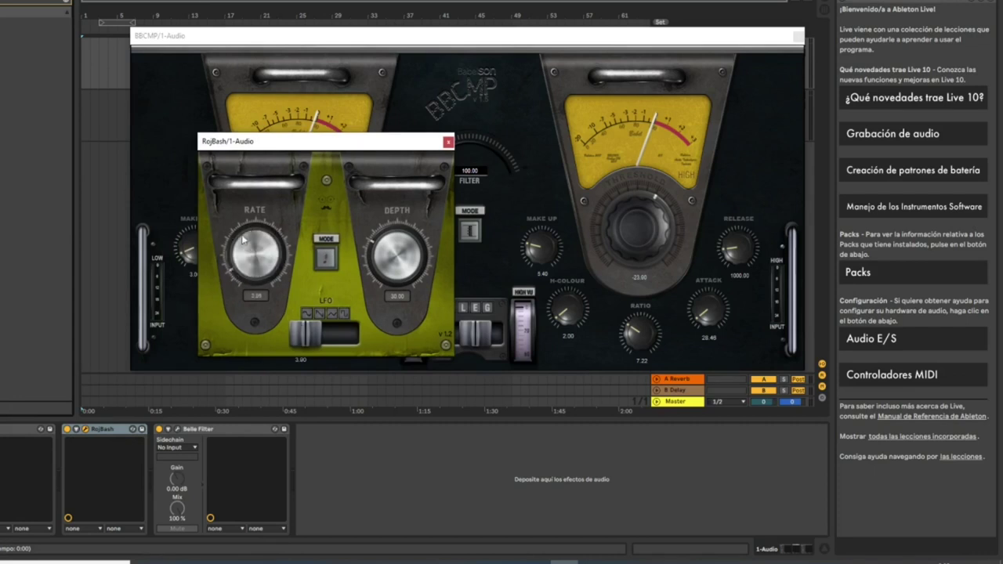
{"action": "left_click_drag", "start_coordinate": [389, 235], "coordinate": [376, 282]}
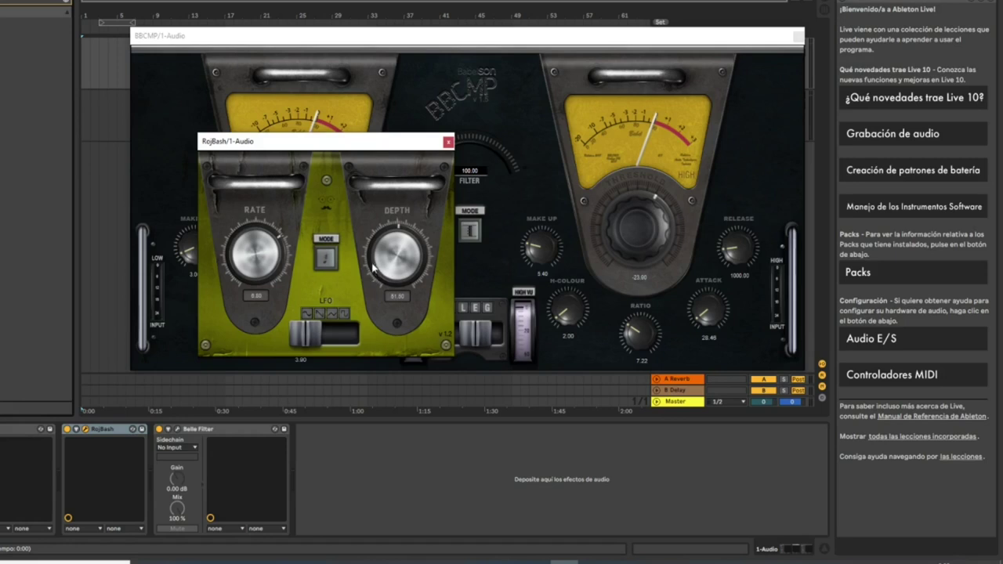
{"action": "left_click_drag", "start_coordinate": [300, 153], "coordinate": [331, 145]}
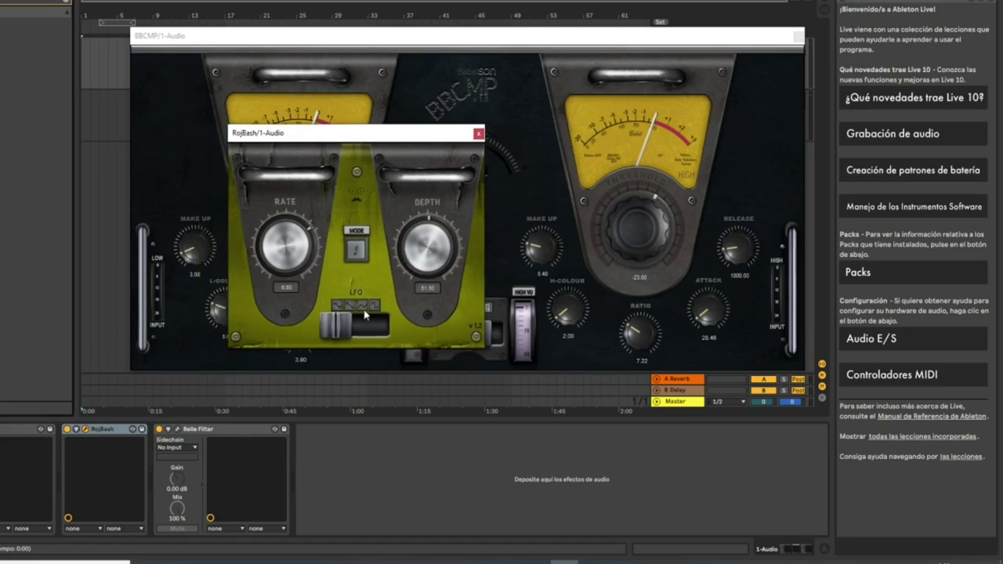
{"action": "left_click_drag", "start_coordinate": [344, 325], "coordinate": [277, 263]}
{"action": "mouse_move", "coordinate": [421, 251]}
{"action": "left_mouse_down"}
{"action": "mouse_move", "coordinate": [419, 238]}
{"action": "mouse_move", "coordinate": [422, 260]}
{"action": "mouse_move", "coordinate": [423, 242]}
{"action": "left_mouse_up"}
{"action": "left_click_drag", "start_coordinate": [403, 136], "coordinate": [435, 103]}
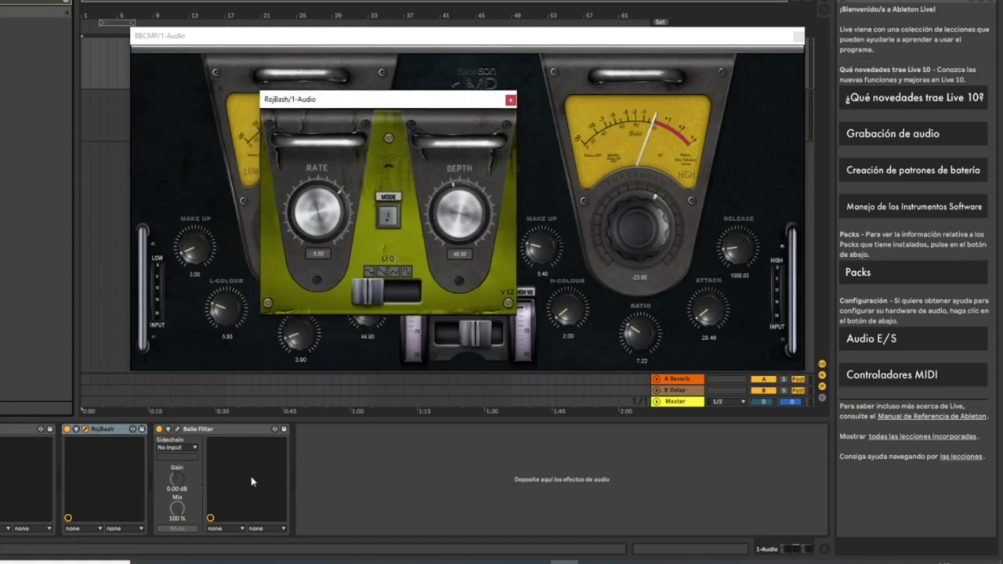
- Open the Belle Filter plug-in, try its filter type switch, and set the frequency to 5765.31 and the lower band-stop knob to 12.16
{"action": "left_click", "coordinate": [177, 430]}
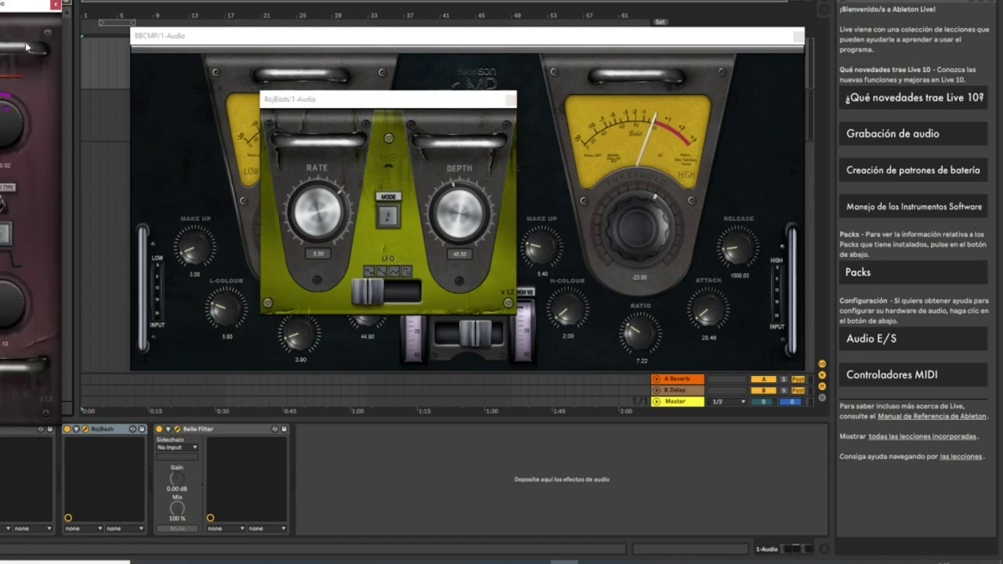
{"action": "left_click_drag", "start_coordinate": [23, 6], "coordinate": [229, 6]}
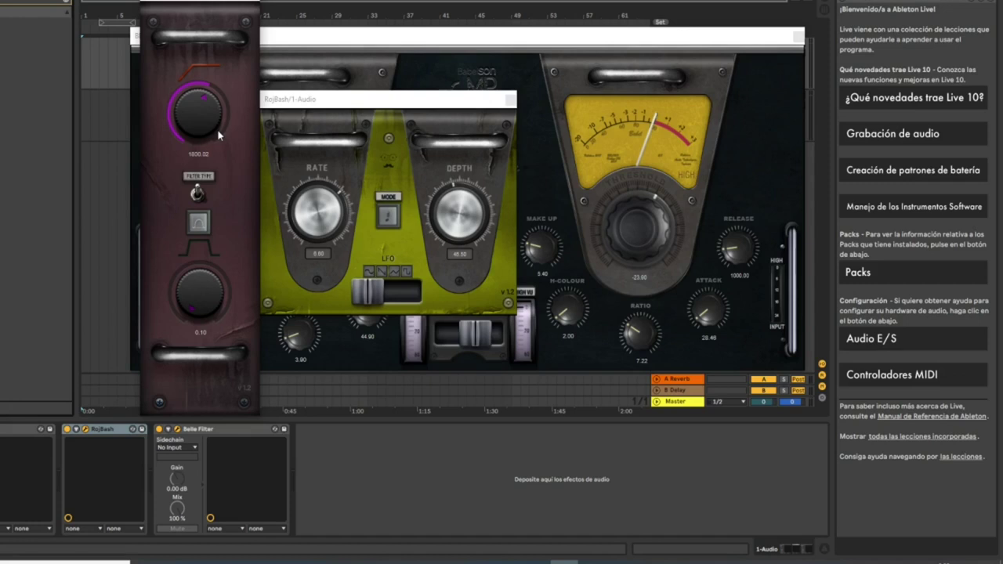
{"action": "left_click", "coordinate": [198, 193]}
{"action": "left_click_drag", "start_coordinate": [207, 154], "coordinate": [204, 121]}
{"action": "left_click", "coordinate": [198, 193]}
{"action": "left_click_drag", "start_coordinate": [189, 124], "coordinate": [194, 131]}
{"action": "left_click_drag", "start_coordinate": [190, 308], "coordinate": [202, 220]}
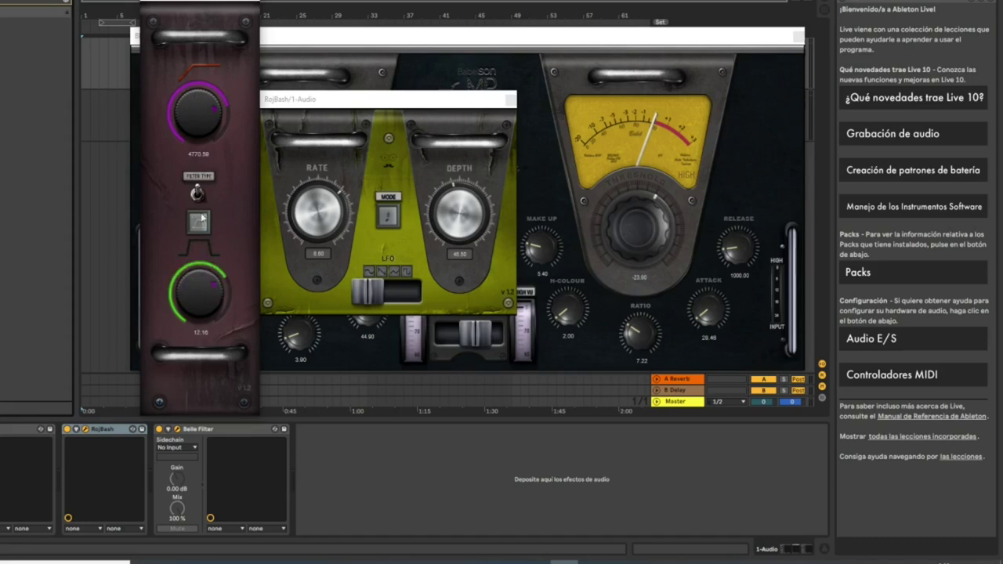
{"action": "left_click_drag", "start_coordinate": [179, 154], "coordinate": [194, 111]}
{"action": "left_click_drag", "start_coordinate": [195, 12], "coordinate": [320, 11]}
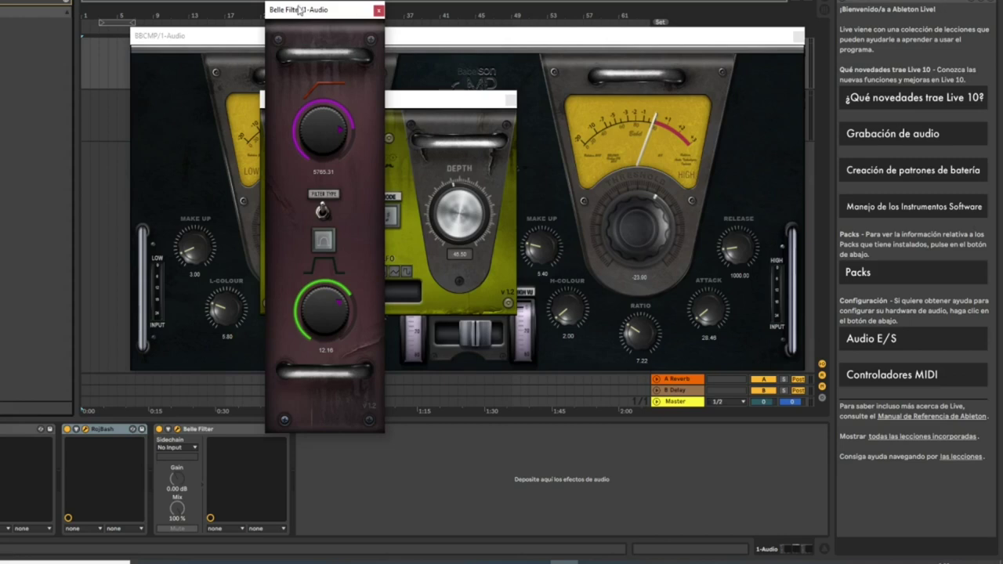
{"action": "left_click_drag", "start_coordinate": [304, 10], "coordinate": [292, 12]}
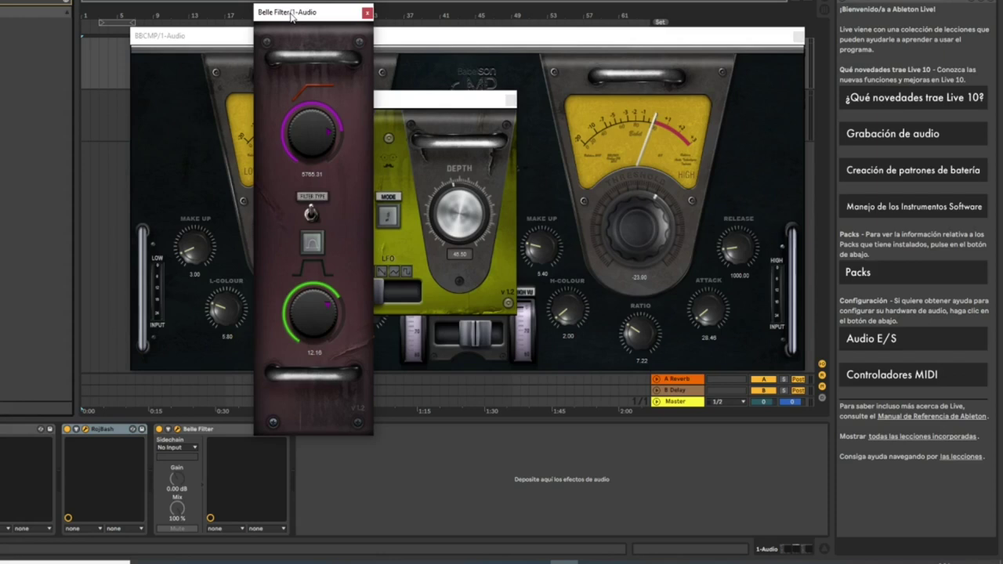
{"action": "left_click_drag", "start_coordinate": [291, 15], "coordinate": [339, 11]}
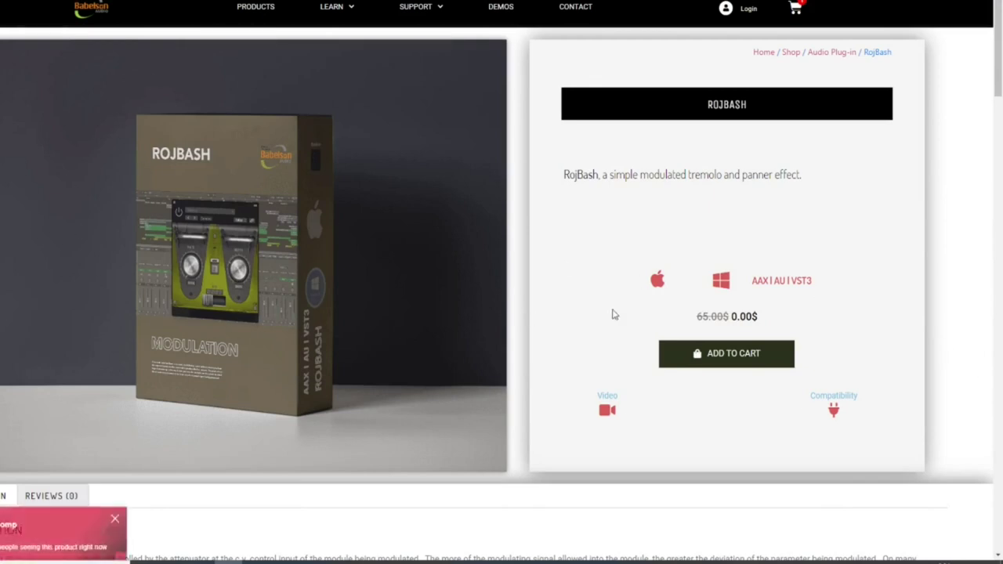
- Add the free RojBash and Belle Filter plug-ins to the cart on their Babelson Audio product pages
{"action": "left_click", "coordinate": [711, 360]}
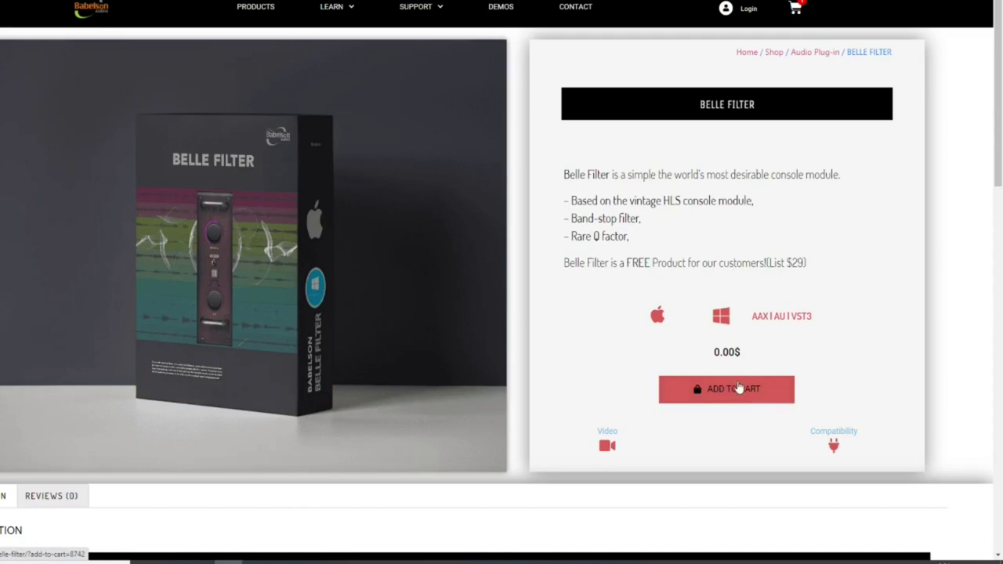
{"action": "left_click", "coordinate": [730, 384]}
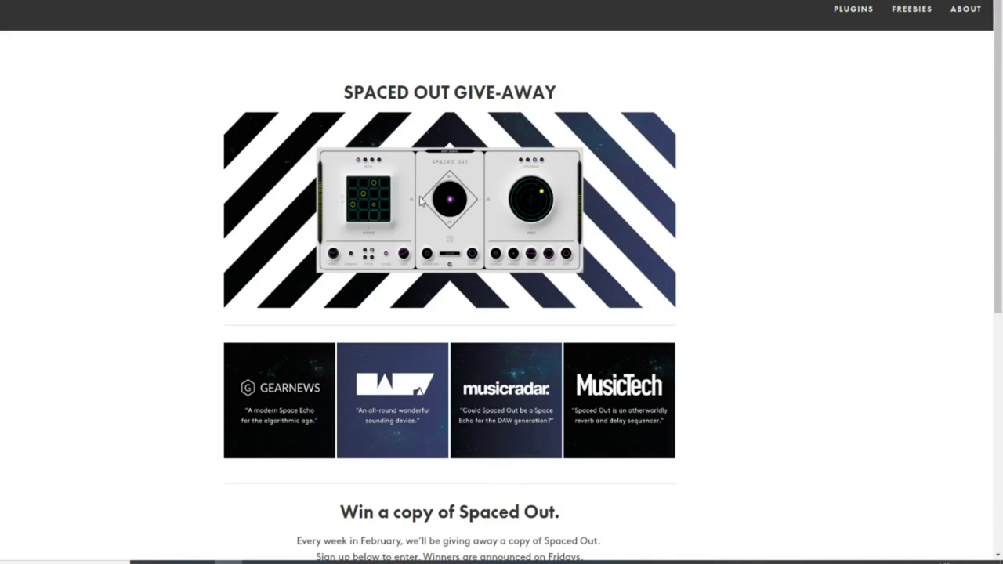
- Examine the Spaced Out give-away page with its sign-up form and the compressor plug-in listing on the ADSR site
{"action": "scroll", "coordinate": [430, 203], "scroll_direction": "down", "scroll_amount": 2}
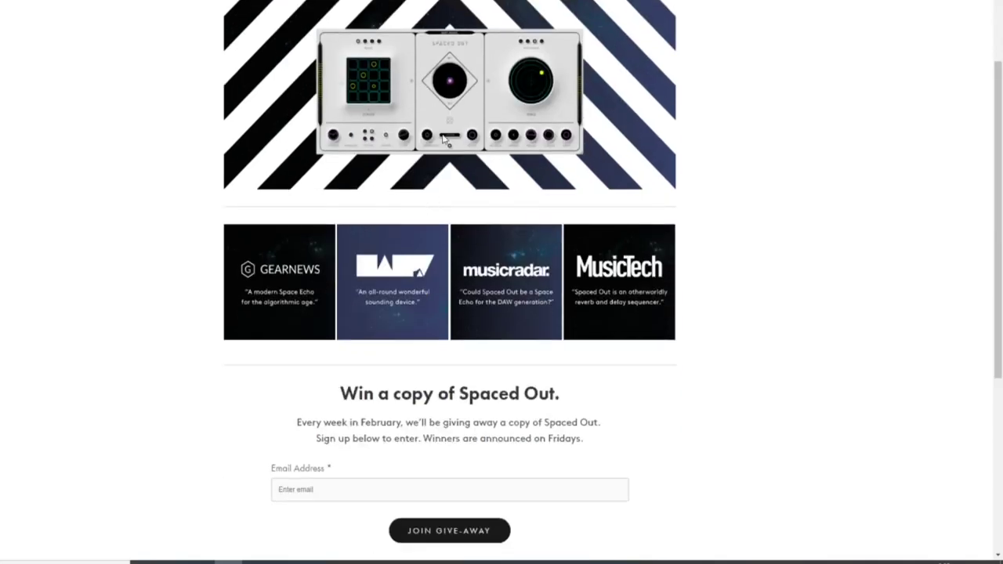
{"action": "scroll", "coordinate": [443, 169], "scroll_direction": "down", "scroll_amount": 2}
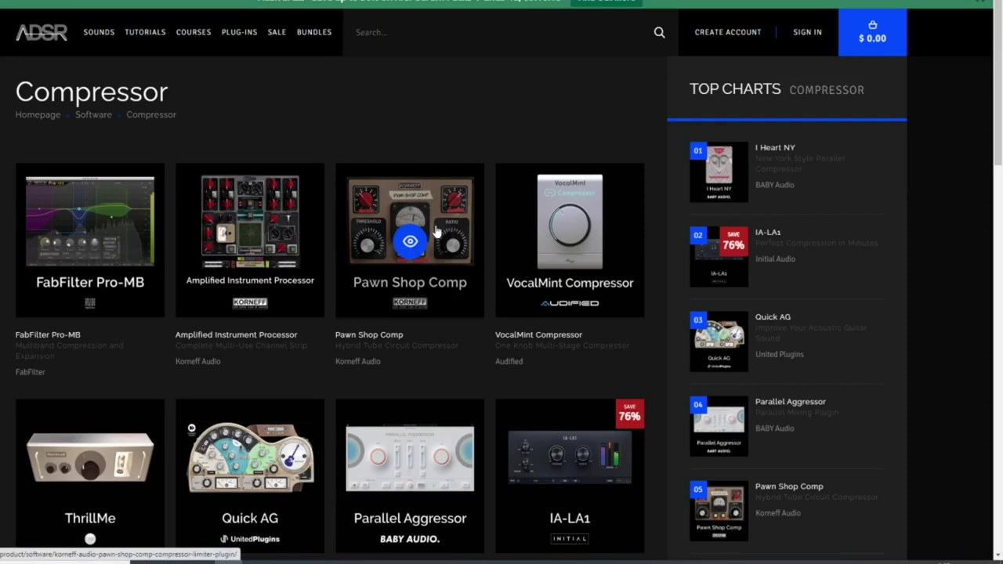
{"action": "scroll", "coordinate": [436, 231], "scroll_direction": "down", "scroll_amount": 3}
{"action": "scroll", "coordinate": [571, 413], "scroll_direction": "down", "scroll_amount": 3}
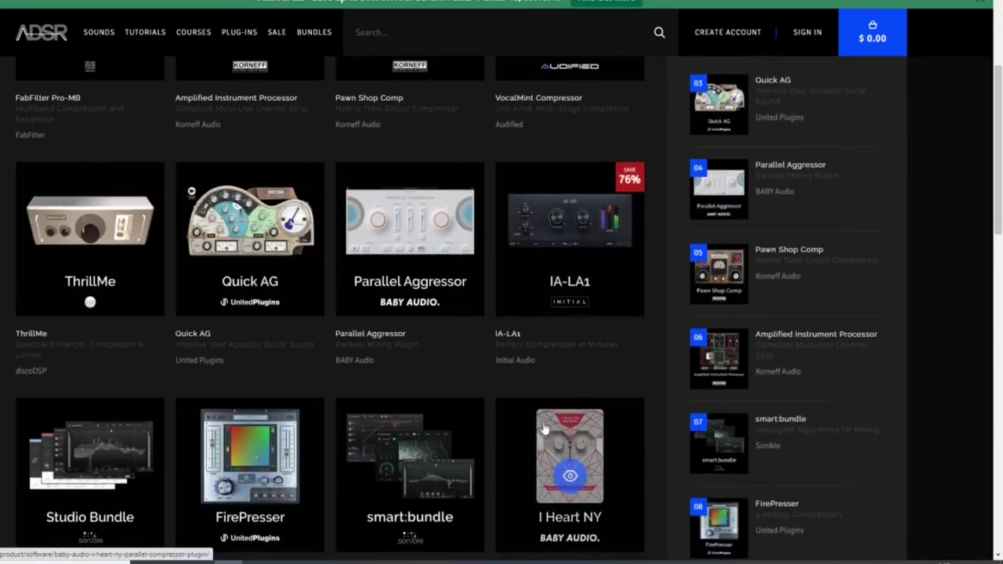